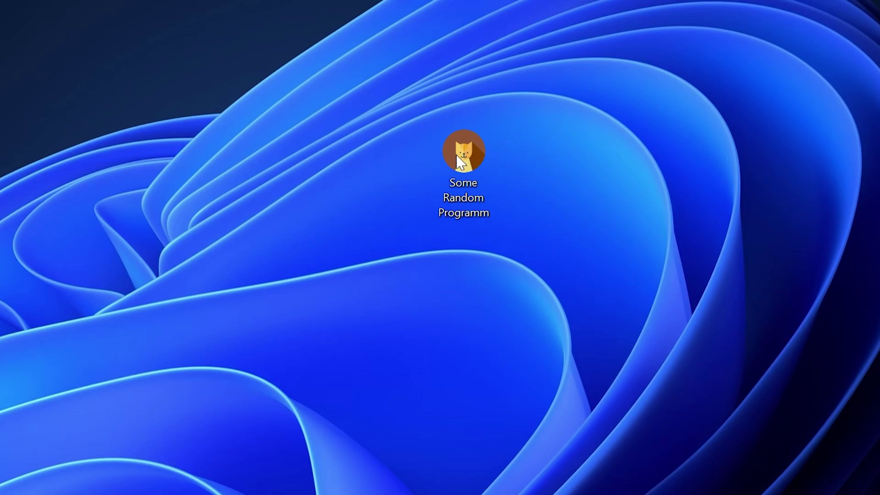
# Launch Some Random Programm from the desktop to trigger the missing ir50_32.dll error
pyautogui.doubleClick(474, 153)
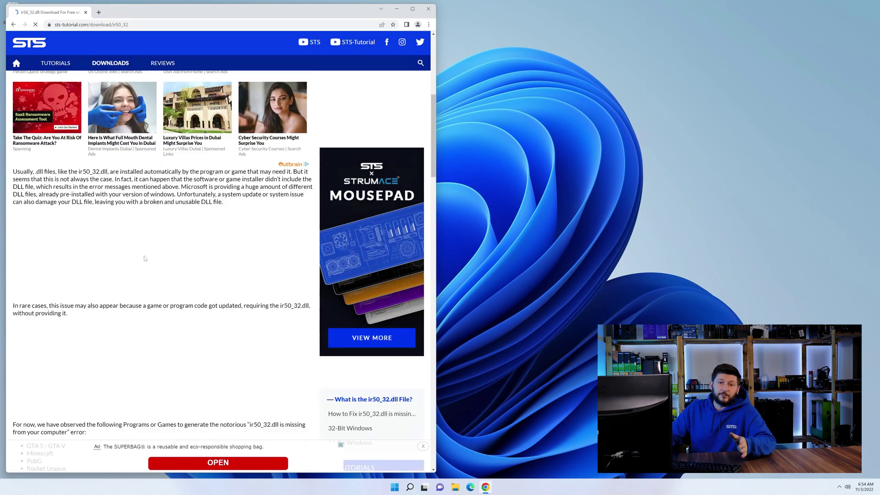
pyautogui.scroll(-10, 144, 258)
pyautogui.scroll(-5, 164, 273)
pyautogui.scroll(-5, 165, 273)
pyautogui.scroll(-5, 163, 274)
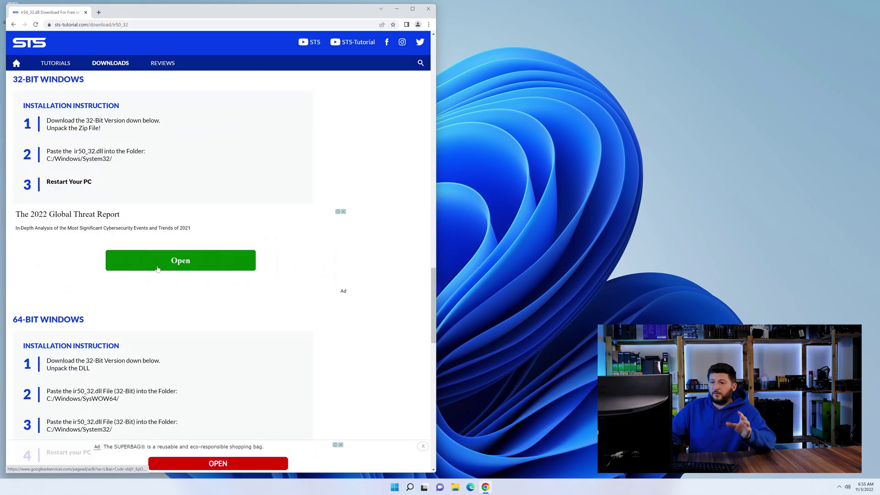
pyautogui.scroll(-5, 159, 275)
pyautogui.scroll(-5, 157, 277)
pyautogui.scroll(-1, 157, 277)
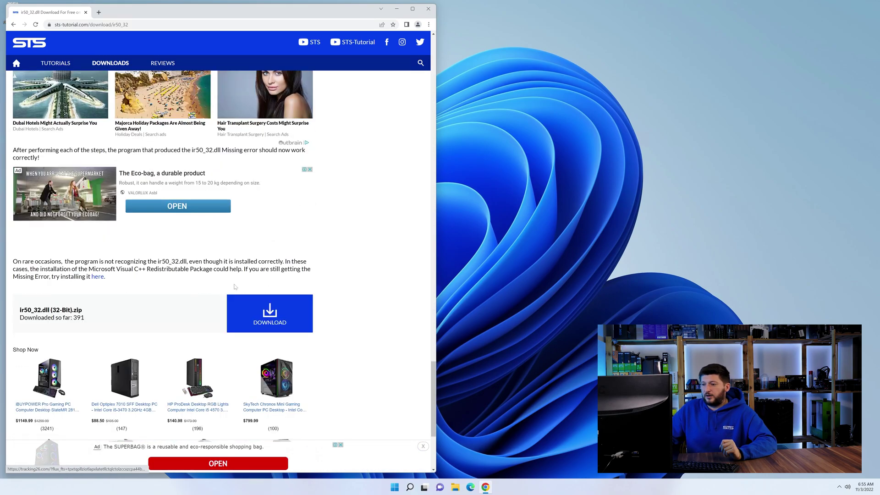
# Download the ir50_32.dll (32-Bit) zip, open it, and close Chrome
pyautogui.click(289, 314)
pyautogui.scroll(-2, 188, 312)
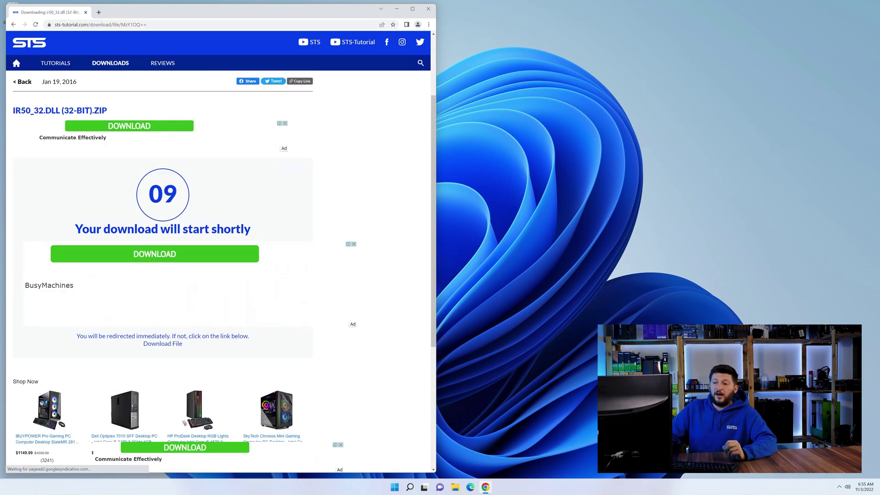
pyautogui.click(170, 345)
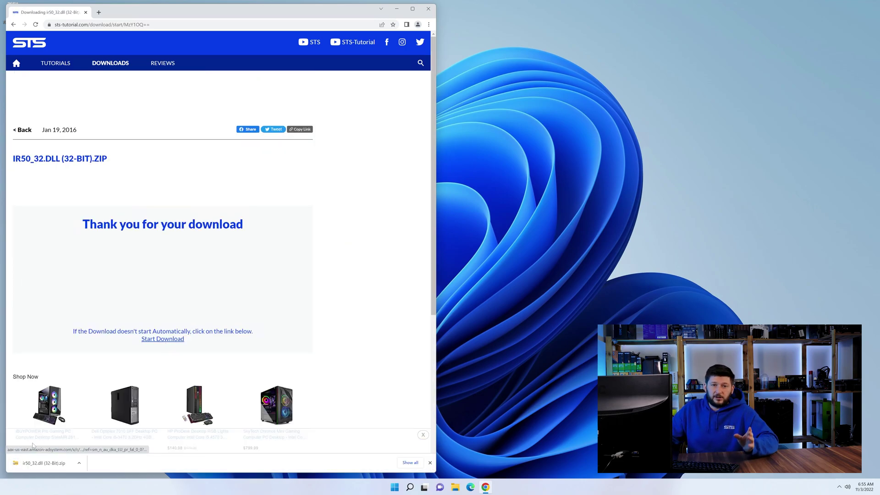
pyautogui.click(39, 463)
pyautogui.click(433, 10)
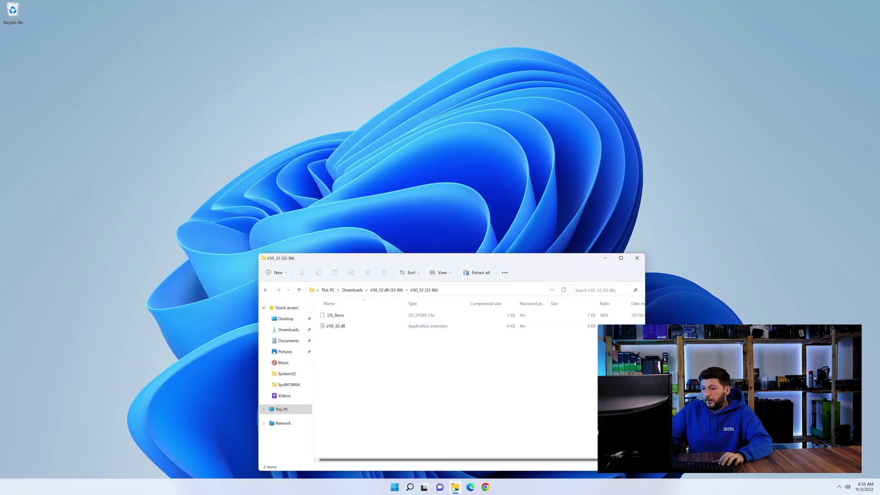
# In a new Explorer window, go to Local Disk (C:) > Windows
pyautogui.press('super+e')
pyautogui.click(289, 157)
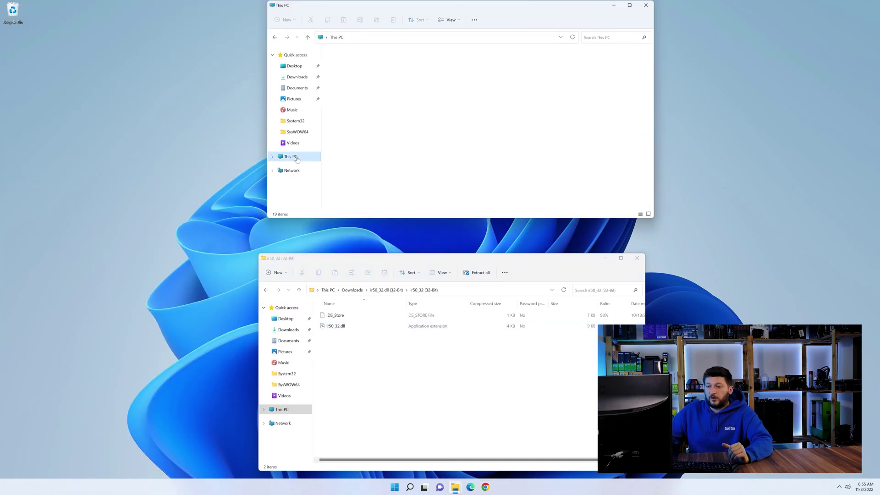
pyautogui.doubleClick(395, 110)
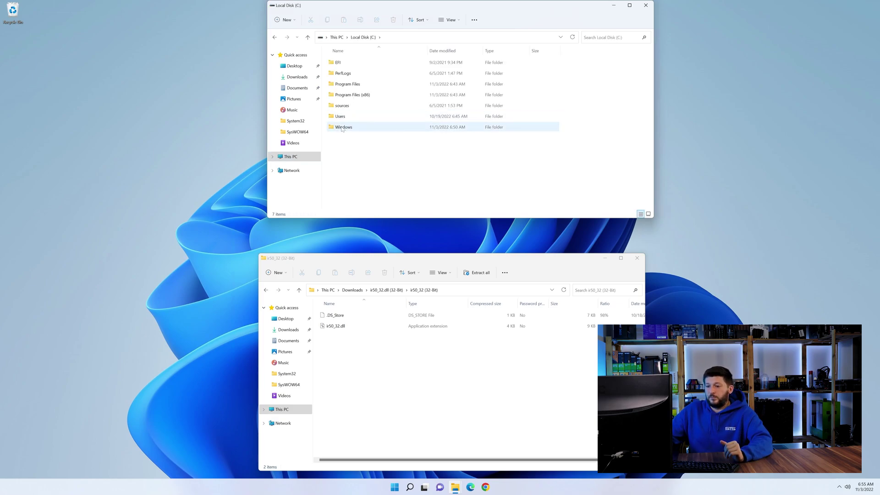
pyautogui.doubleClick(366, 129)
pyautogui.scroll(-8, 363, 109)
pyautogui.scroll(-6, 363, 109)
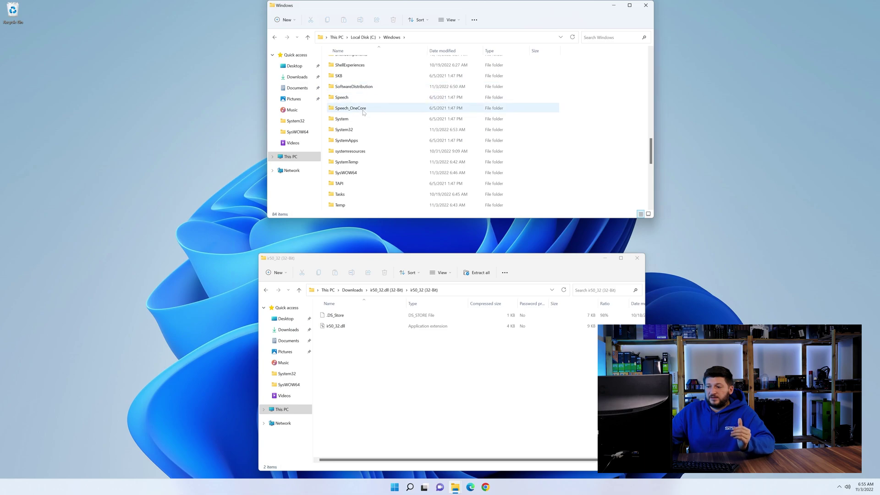
# Drag ir50_32.dll into System32 and SysWOW64, then close both folder windows
pyautogui.click(363, 172)
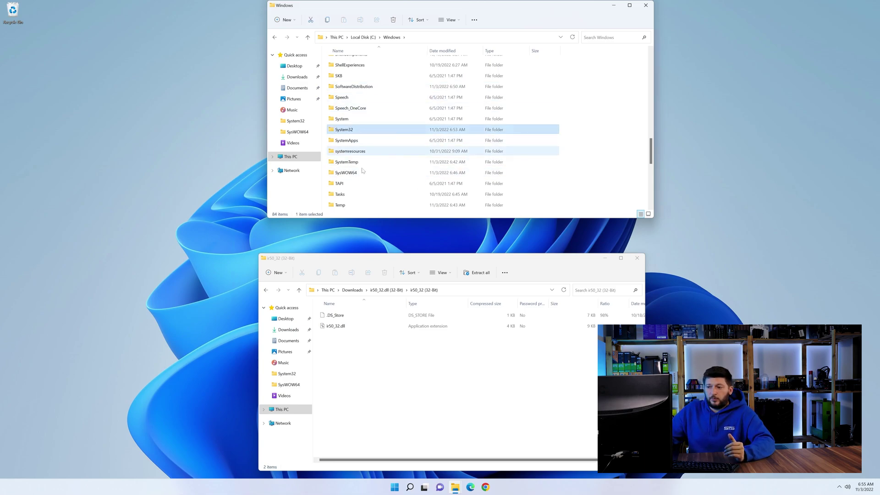
pyautogui.moveTo(336, 327); pyautogui.dragTo(342, 121)
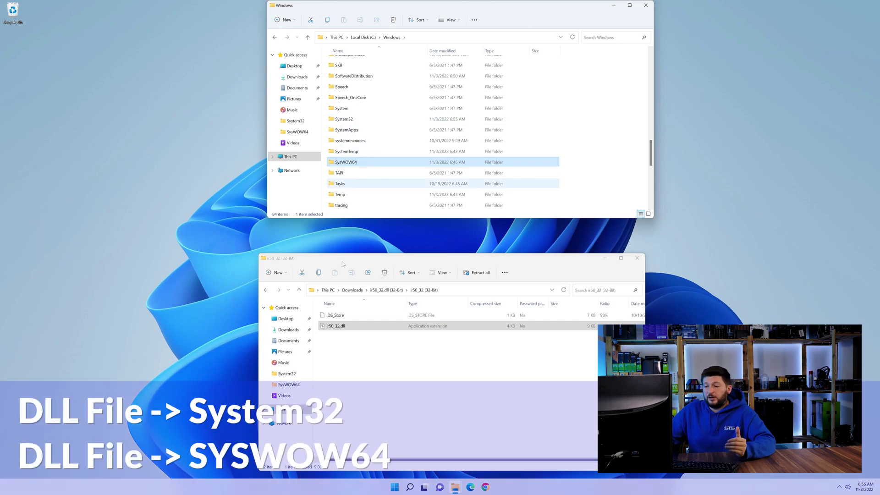
pyautogui.moveTo(342, 120)
pyautogui.mouseDown()
pyautogui.moveTo(347, 199)
pyautogui.moveTo(351, 153)
pyautogui.mouseUp()
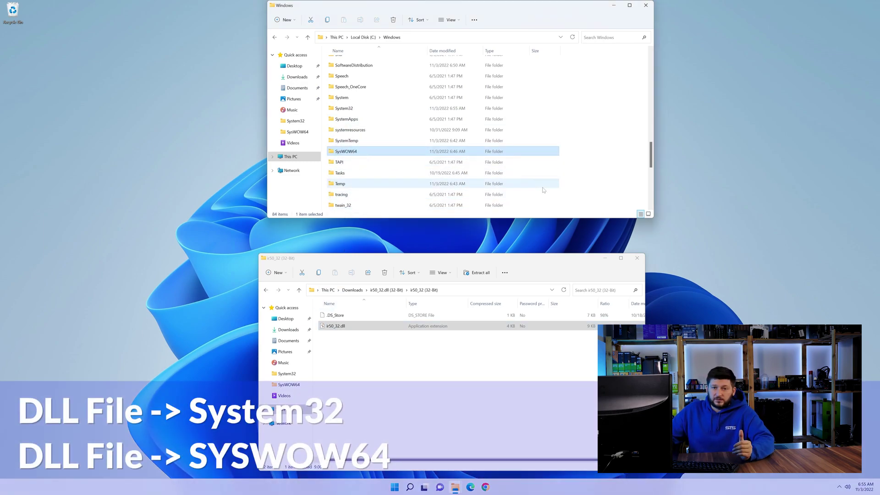
pyautogui.click(647, 6)
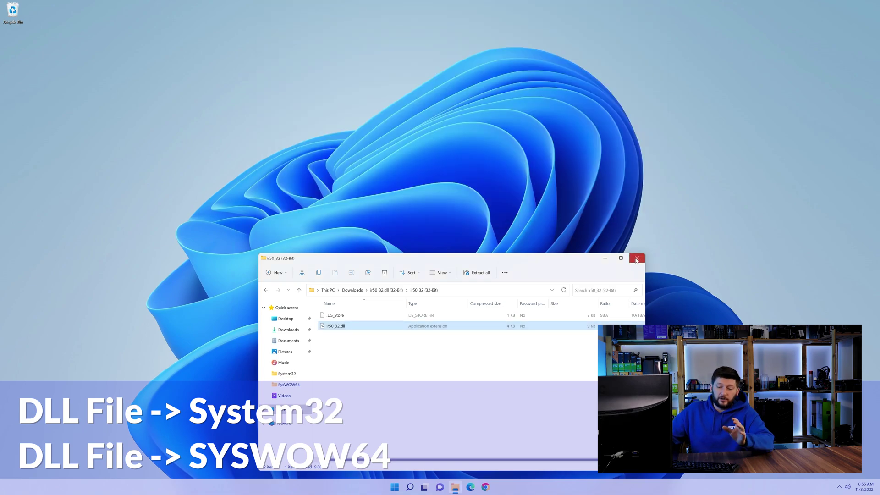
pyautogui.click(636, 259)
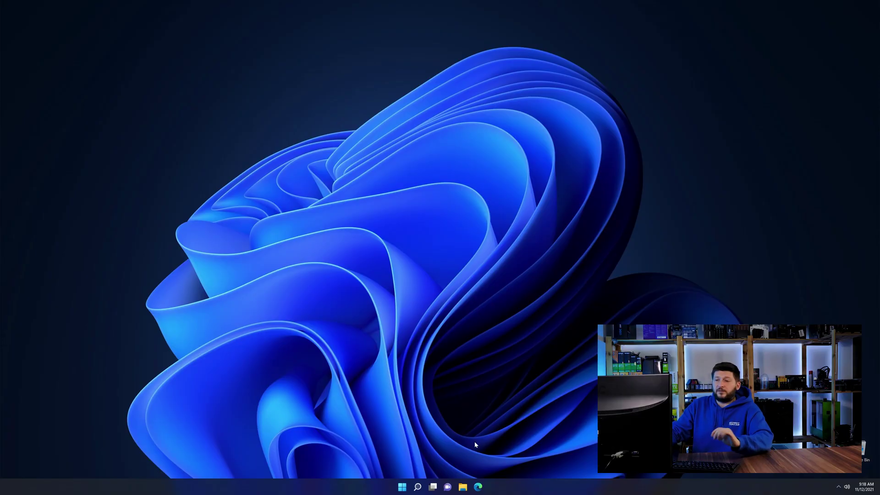
# Load the pasted STS-Tutorial Visual C++ Redistributable 2019 page in Edge
pyautogui.click(479, 487)
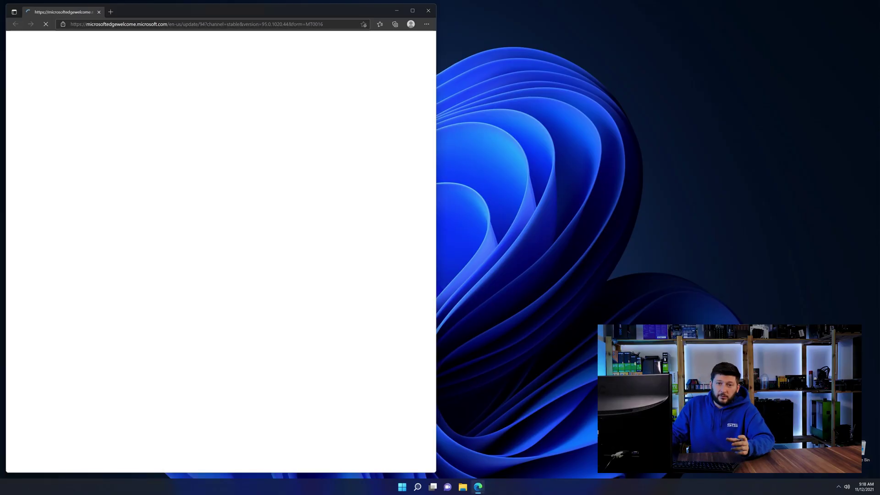
pyautogui.click(244, 24)
pyautogui.write('https://www.sts-tutorial.com/download/credistributable2019')
pyautogui.press('Return')
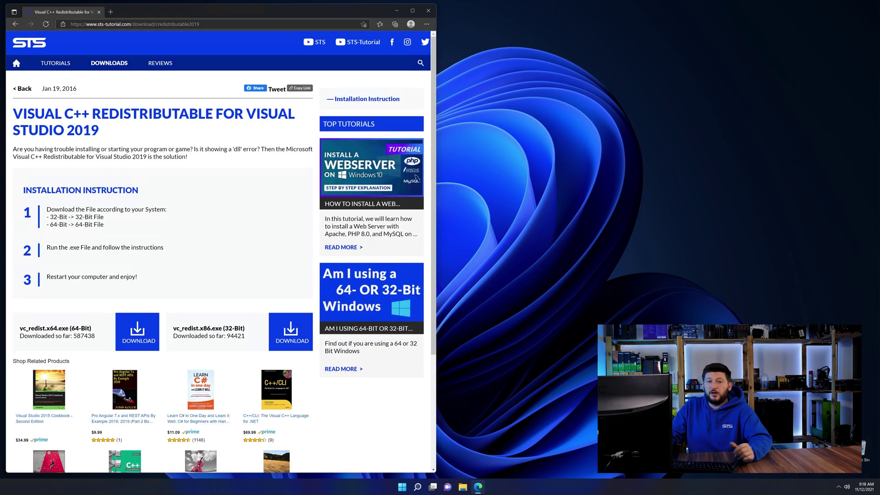
pyautogui.scroll(-3, 156, 302)
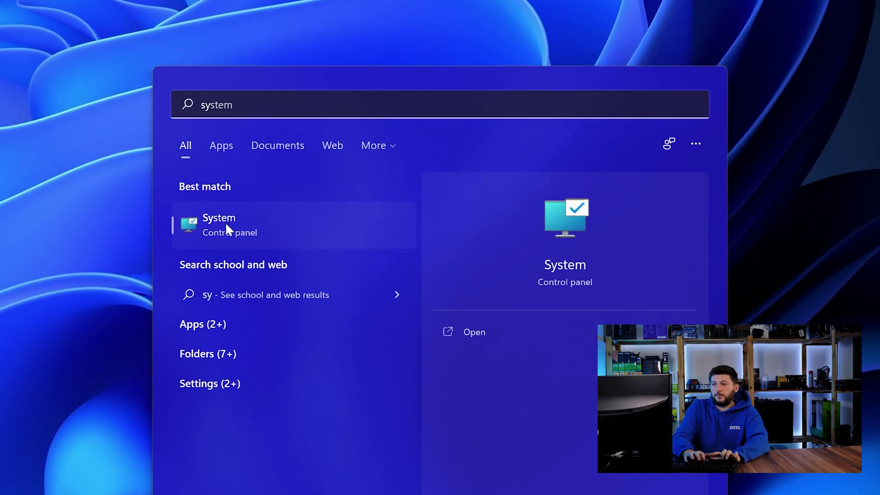
# Confirm the 64-bit system type in About, then download and run vc_redist.x64.exe
pyautogui.click(255, 226)
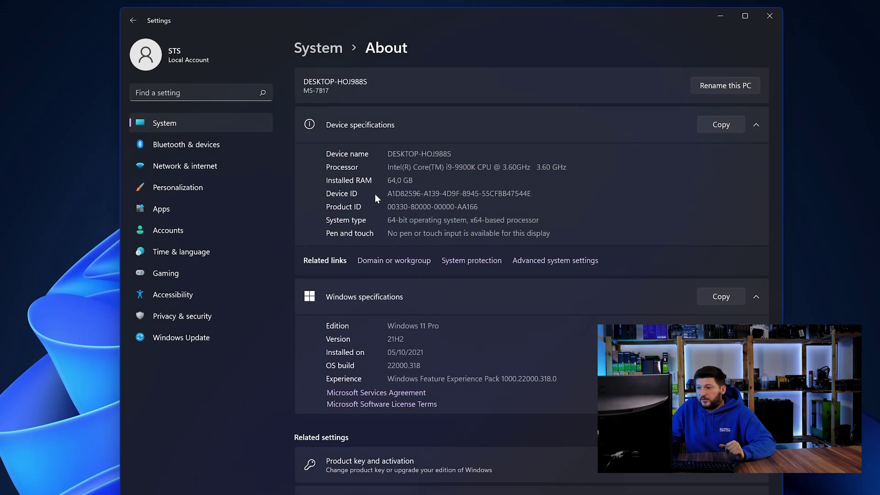
pyautogui.moveTo(387, 220); pyautogui.dragTo(399, 220)
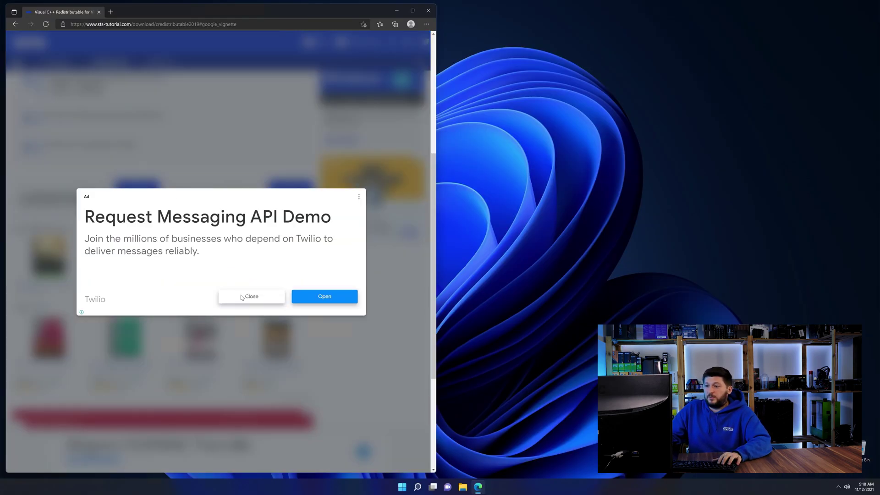
pyautogui.click(241, 297)
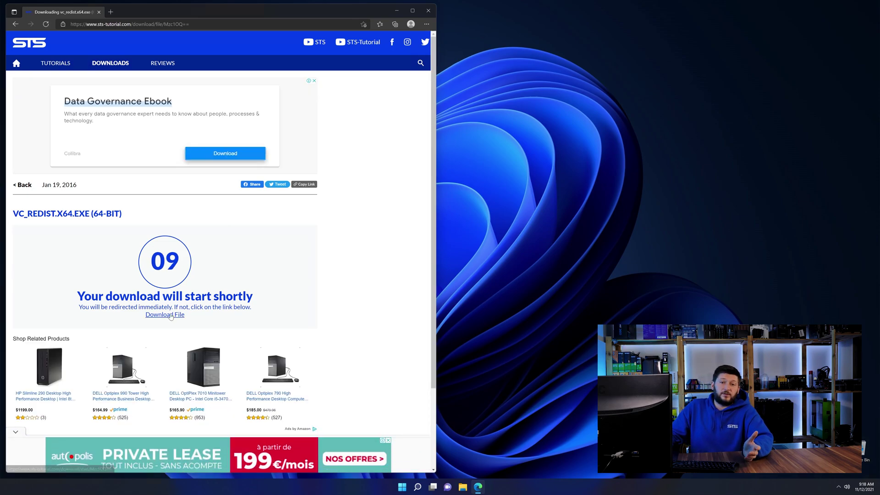
pyautogui.click(169, 314)
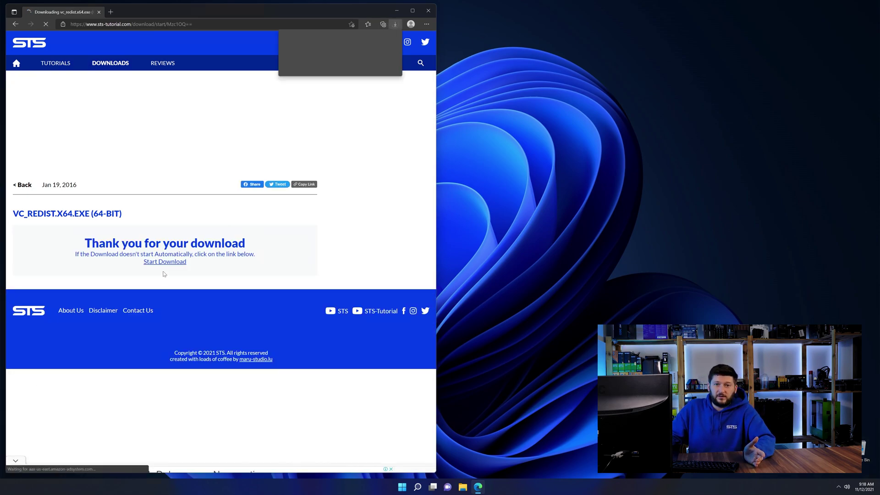
pyautogui.click(328, 53)
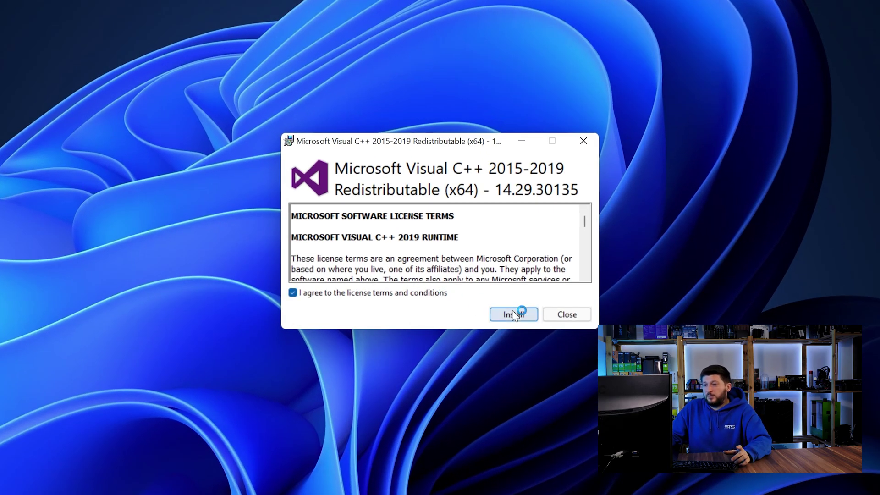
# Accept the license terms and install Visual C++ 2015-2019 Redistributable (x64)
pyautogui.click(514, 315)
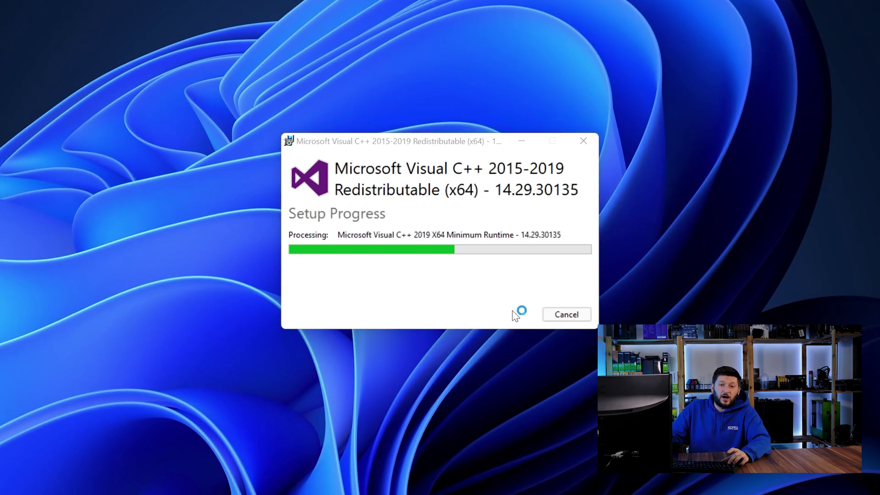